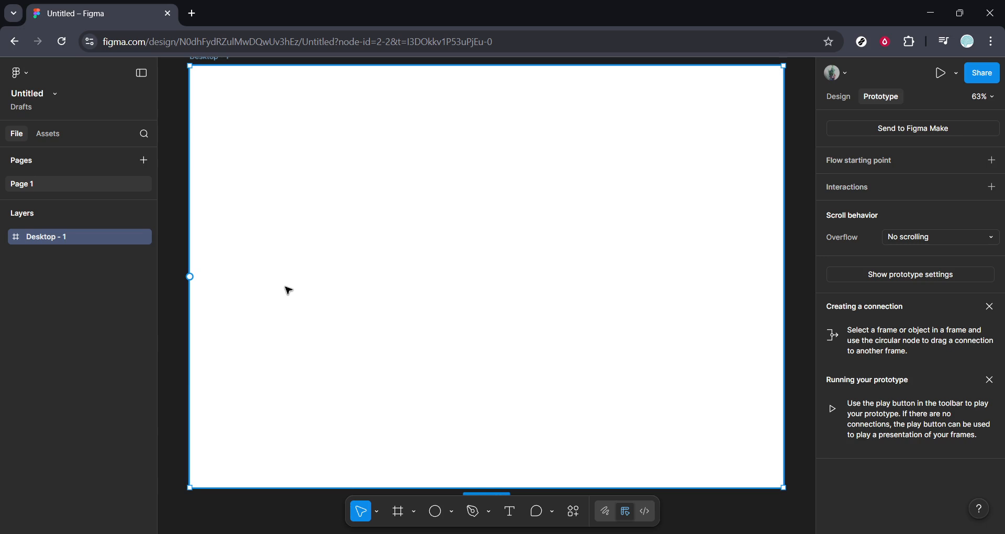
Draw a near-circular ellipse about 419 × 413 in the desktop frame and place it at about X 368, Y 320.
{"action": "left_click", "coordinate": [435, 511]}
{"action": "mouse_move", "coordinate": [516, 179]}
{"action": "left_mouse_down"}
{"action": "mouse_move", "coordinate": [474, 180]}
{"action": "mouse_move", "coordinate": [376, 336]}
{"action": "mouse_move", "coordinate": [328, 340]}
{"action": "mouse_move", "coordinate": [343, 349]}
{"action": "left_mouse_up"}
{"action": "left_click_drag", "start_coordinate": [397, 287], "coordinate": [394, 310]}
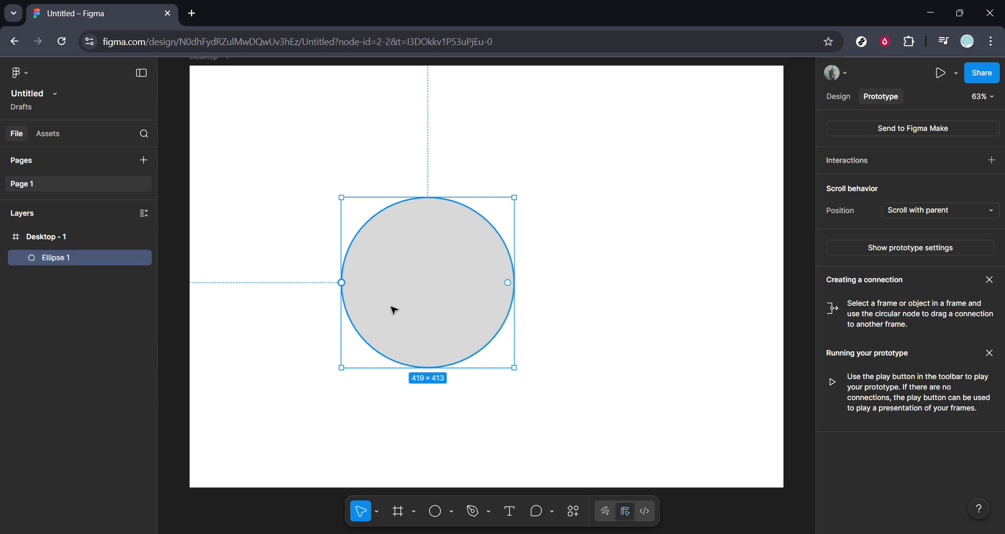
Change the ellipse's solid fill to a radial gradient.
{"action": "left_click", "coordinate": [825, 99]}
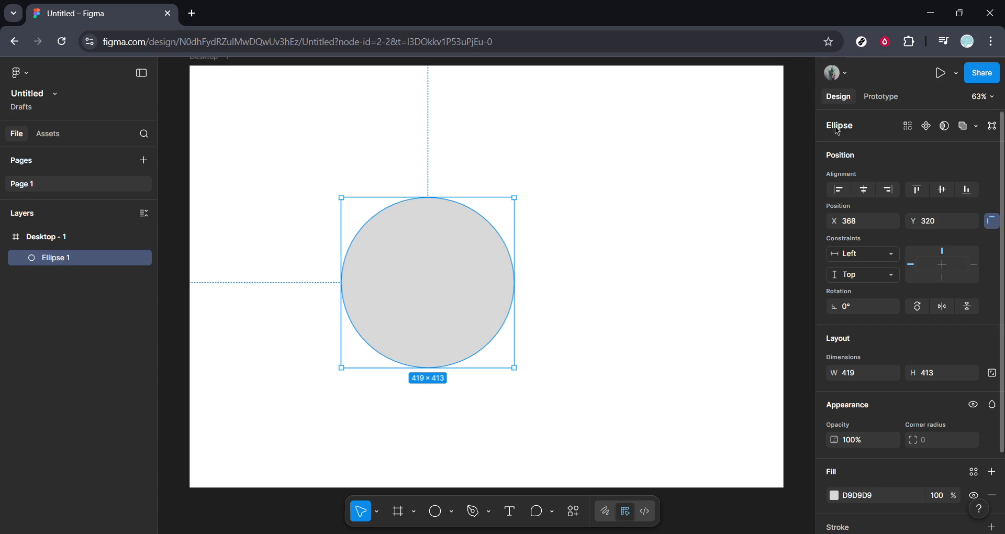
{"action": "scroll", "coordinate": [895, 306], "scroll_direction": "down", "scroll_amount": 1}
{"action": "scroll", "coordinate": [895, 308], "scroll_direction": "down", "scroll_amount": 1}
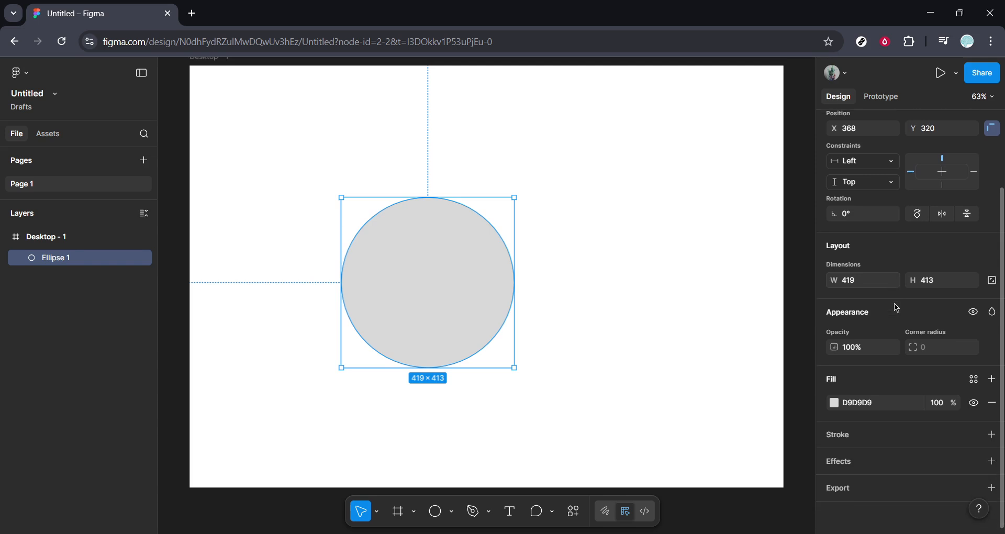
{"action": "left_click", "coordinate": [835, 403]}
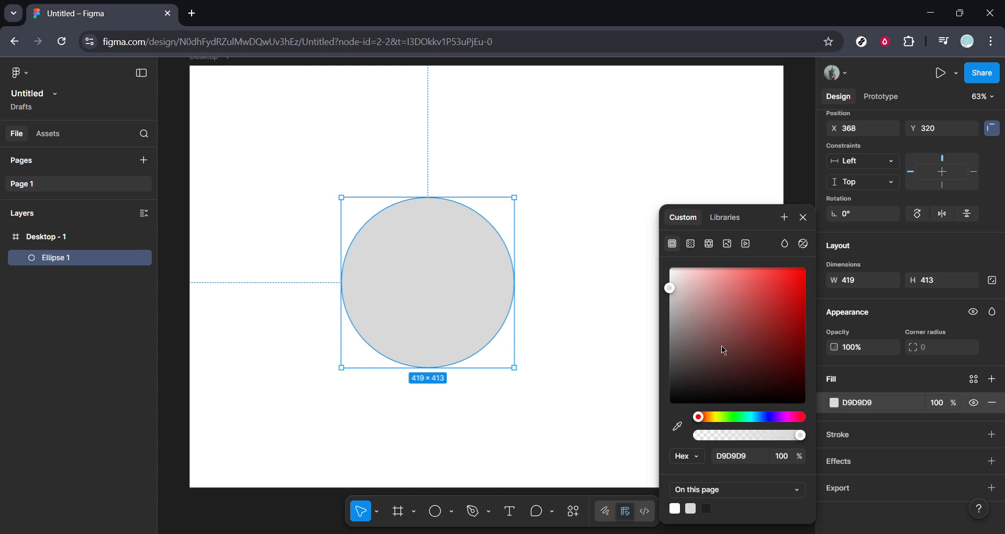
{"action": "left_click", "coordinate": [691, 244]}
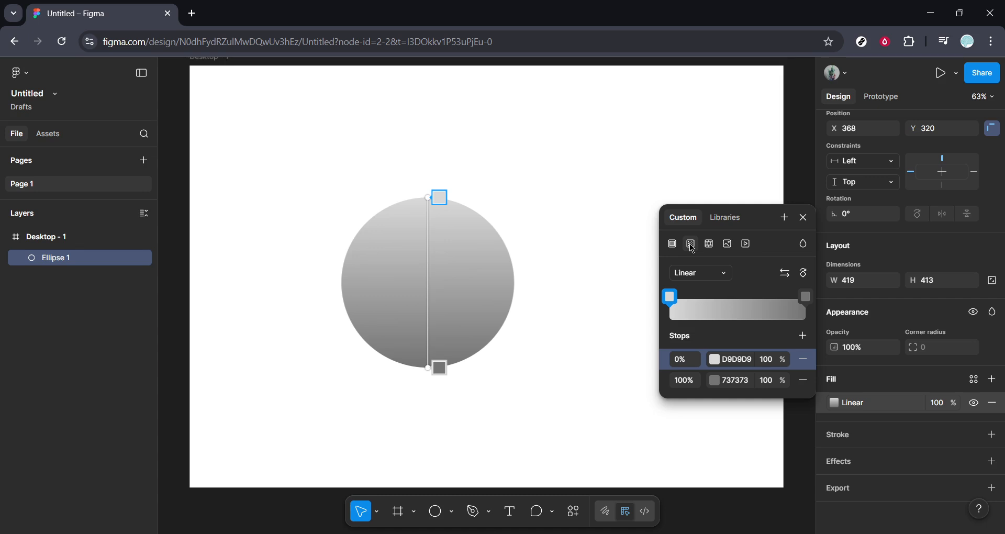
{"action": "left_click", "coordinate": [713, 277]}
{"action": "left_click", "coordinate": [712, 289]}
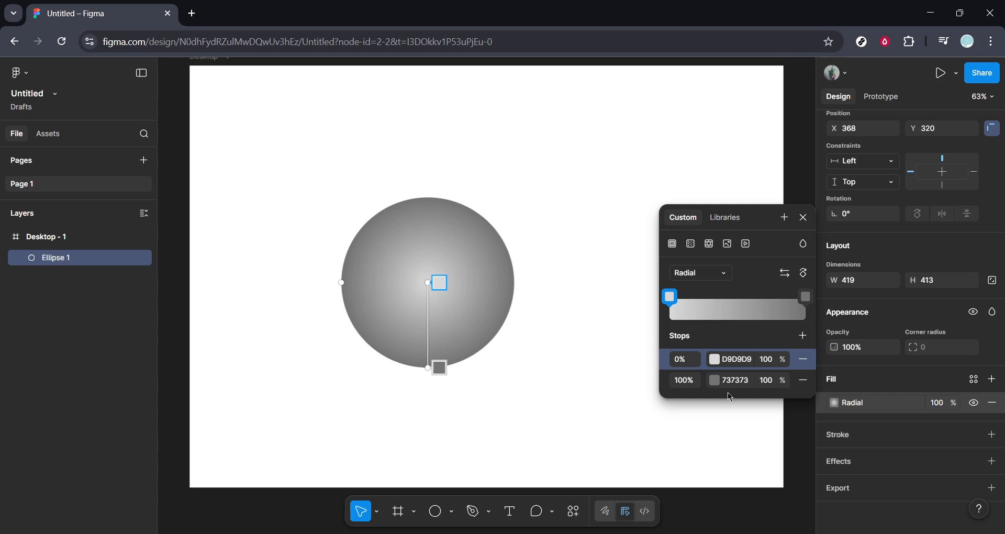
Set the outer gradient stop to 80% and colour it dark red 972828.
{"action": "left_click", "coordinate": [686, 381]}
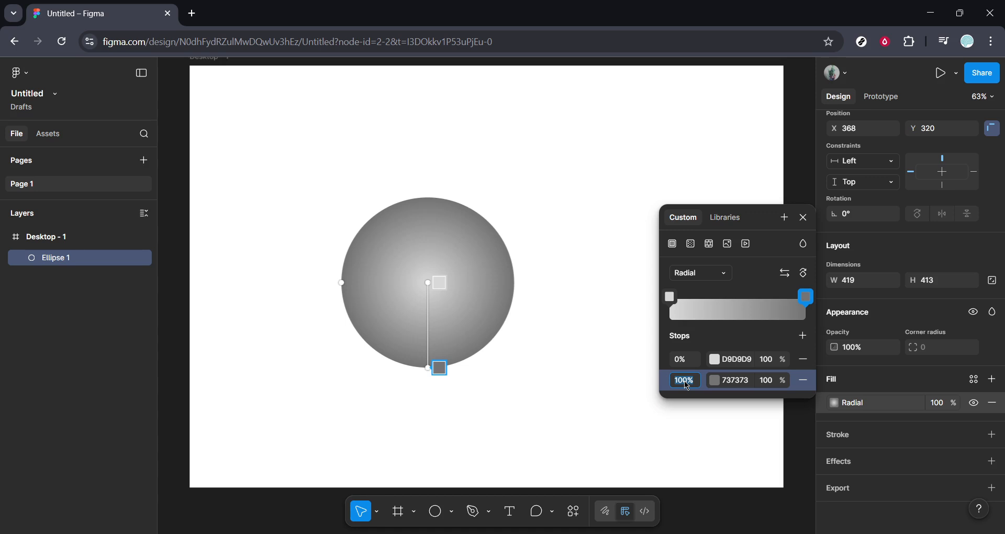
{"action": "type", "text": "80"}
{"action": "key", "text": "Return"}
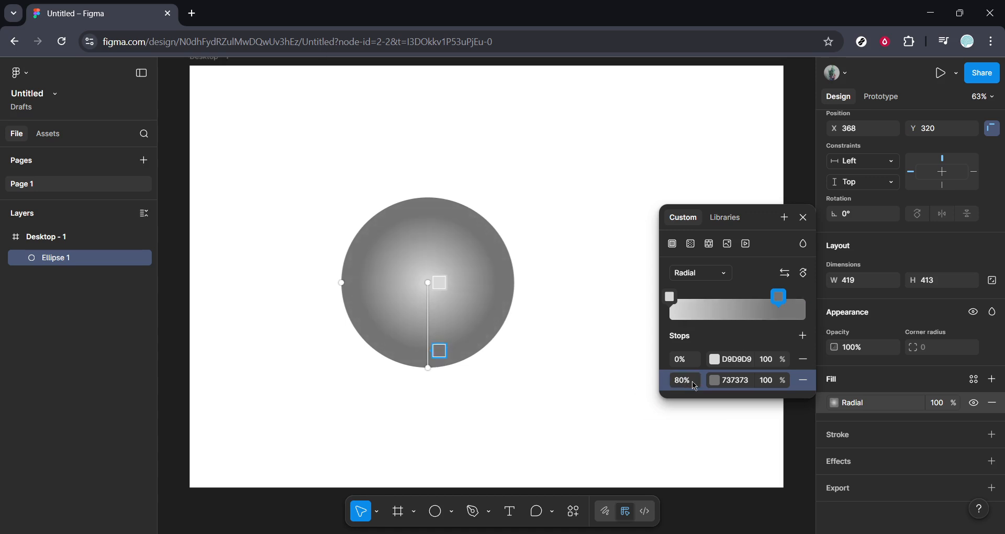
{"action": "left_click", "coordinate": [713, 380]}
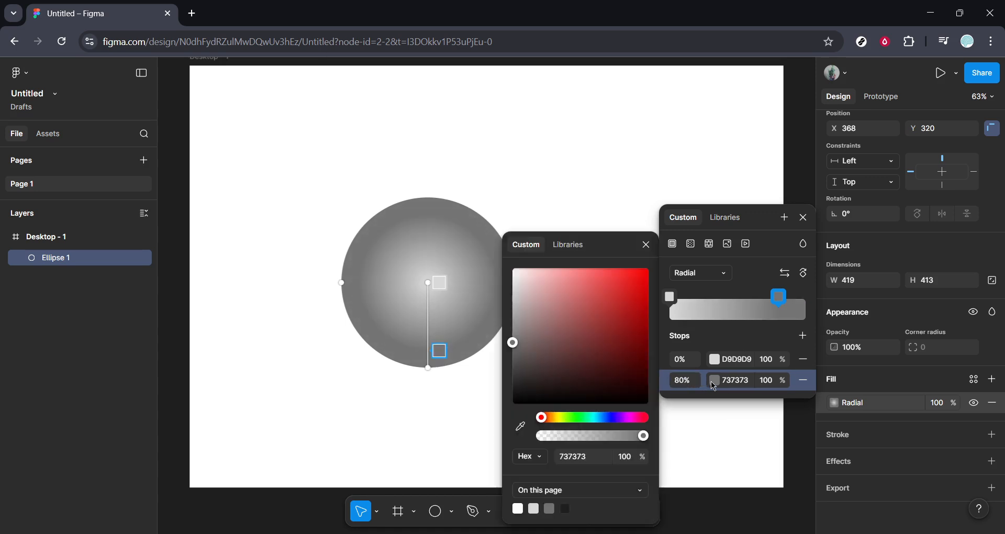
{"action": "left_click", "coordinate": [609, 358]}
{"action": "left_click", "coordinate": [589, 366]}
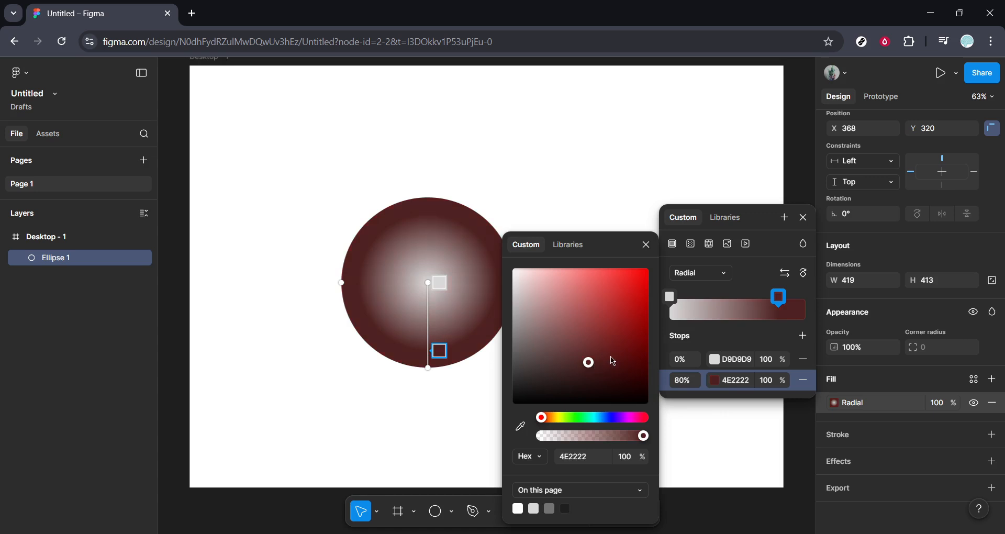
{"action": "left_click", "coordinate": [611, 356]}
{"action": "left_click", "coordinate": [612, 329]}
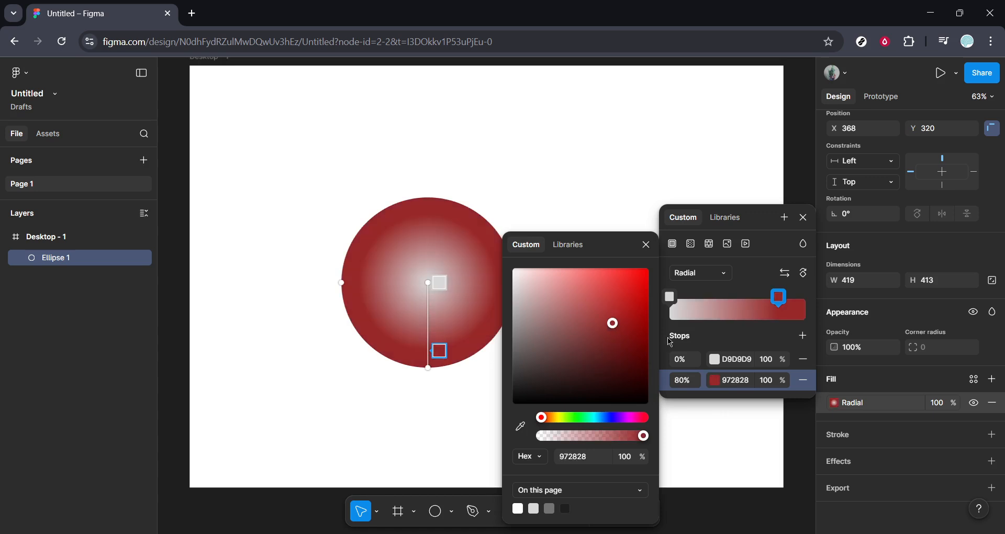
{"action": "left_click", "coordinate": [715, 359]}
{"action": "left_click", "coordinate": [719, 315]}
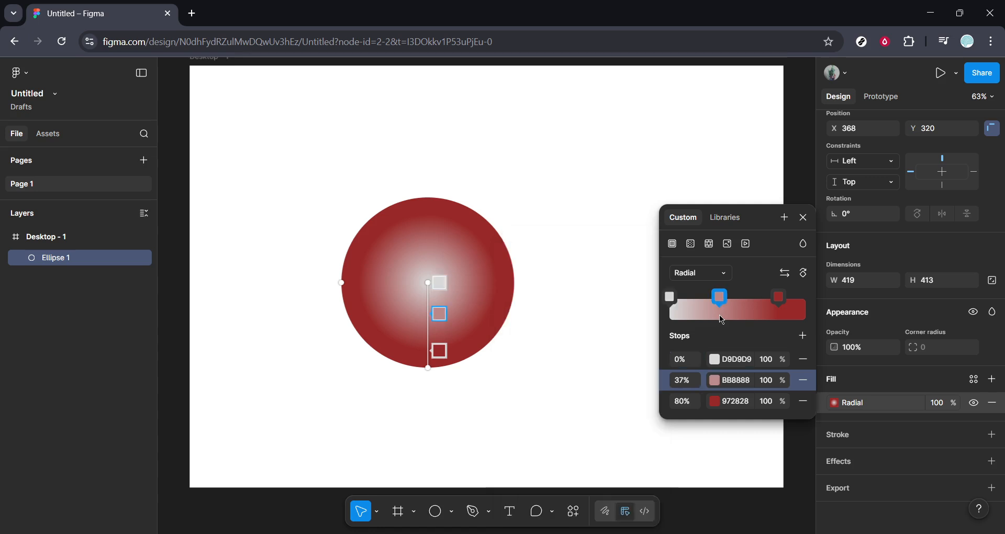
{"action": "left_click", "coordinate": [752, 309]}
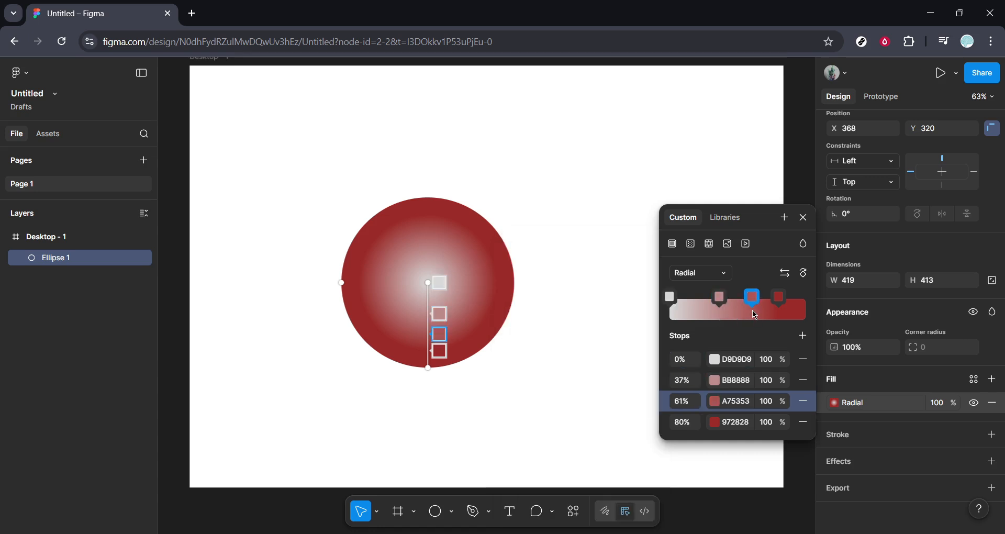
{"action": "key", "text": "ctrl+z"}
{"action": "key", "text": "ctrl+z"}
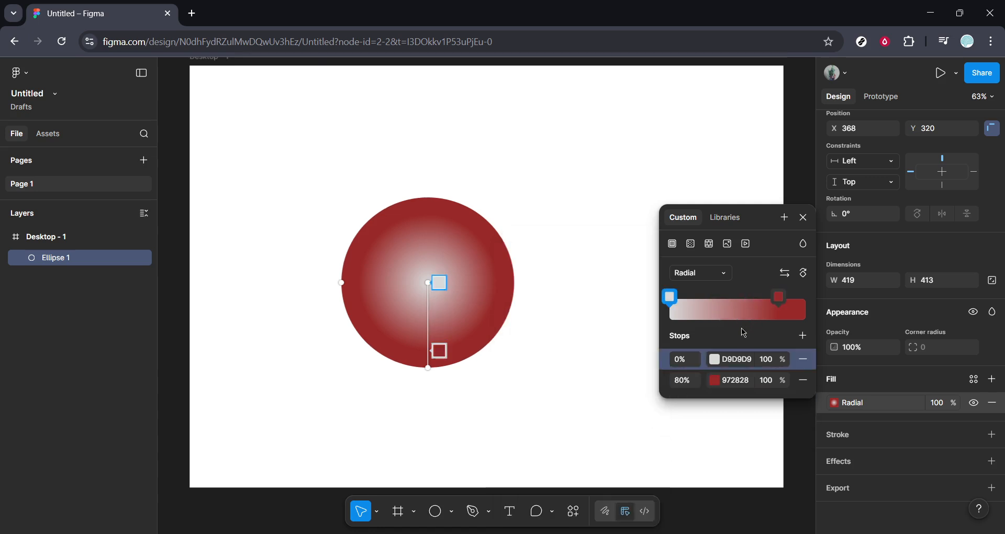
Colour the inner gradient stop brownish red 7C3434 and set its position to 50%.
{"action": "left_click", "coordinate": [715, 360]}
{"action": "left_click", "coordinate": [592, 339]}
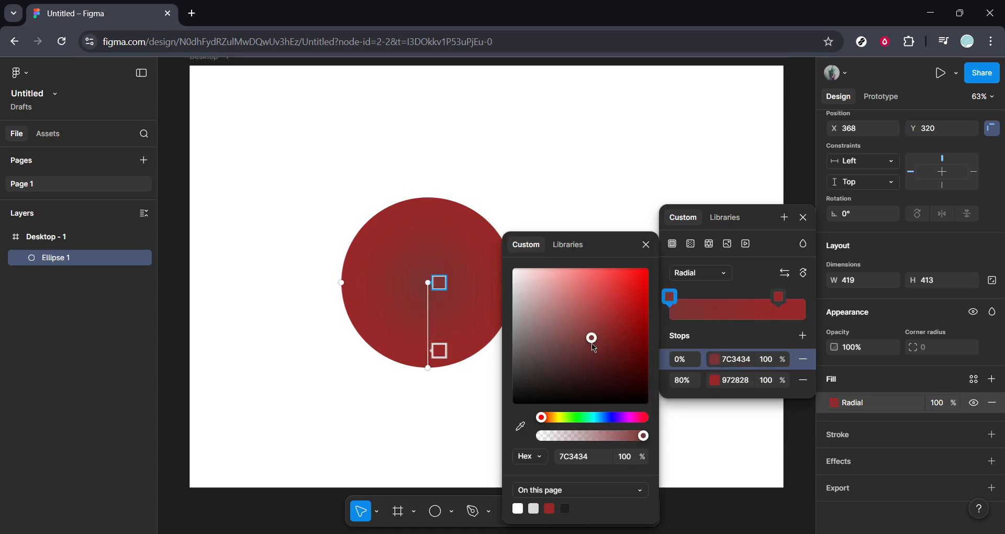
{"action": "left_click", "coordinate": [683, 360]}
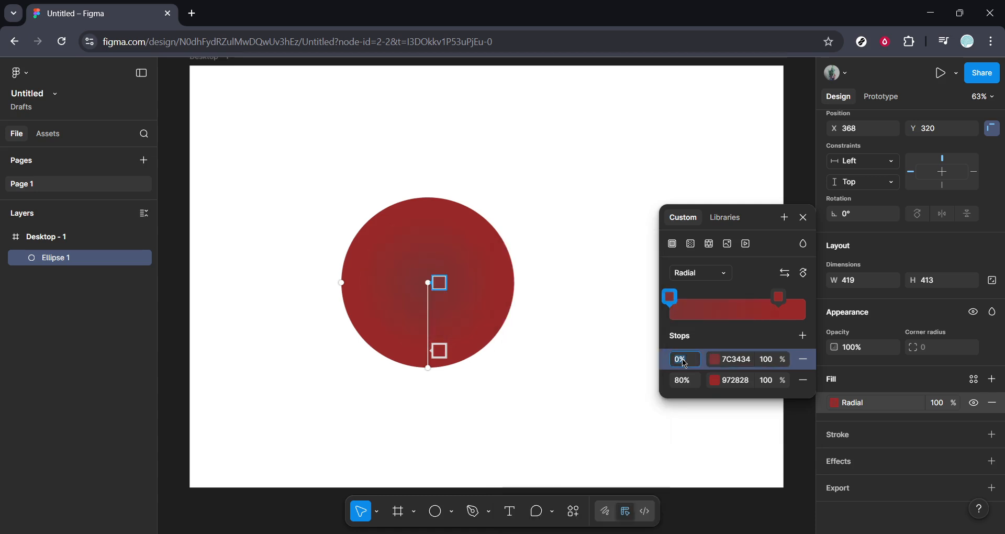
{"action": "type", "text": "50"}
{"action": "key", "text": "Return"}
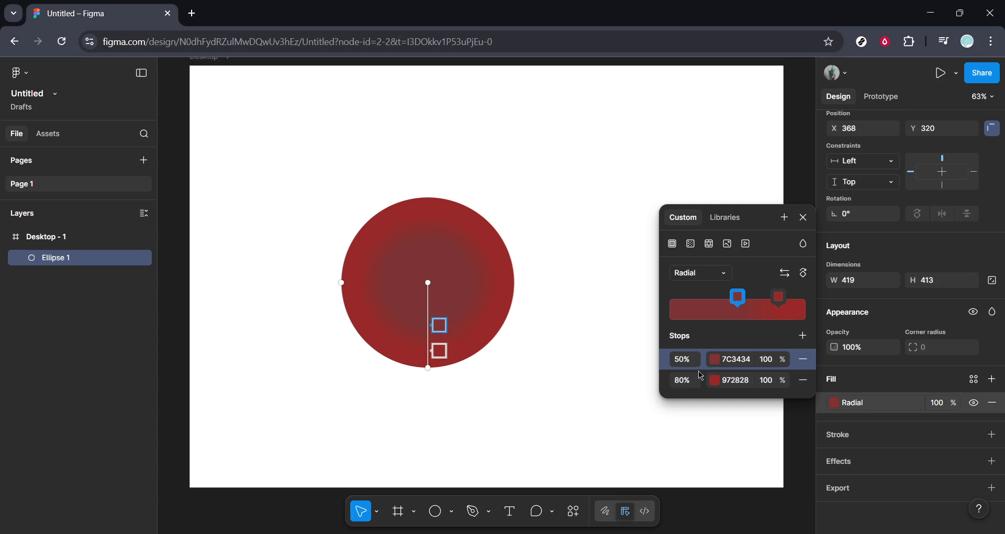
Try lighter pink and green shades on the 50% gradient stop, ending with muted blue 43496F.
{"action": "left_click", "coordinate": [714, 359]}
{"action": "left_click", "coordinate": [528, 280]}
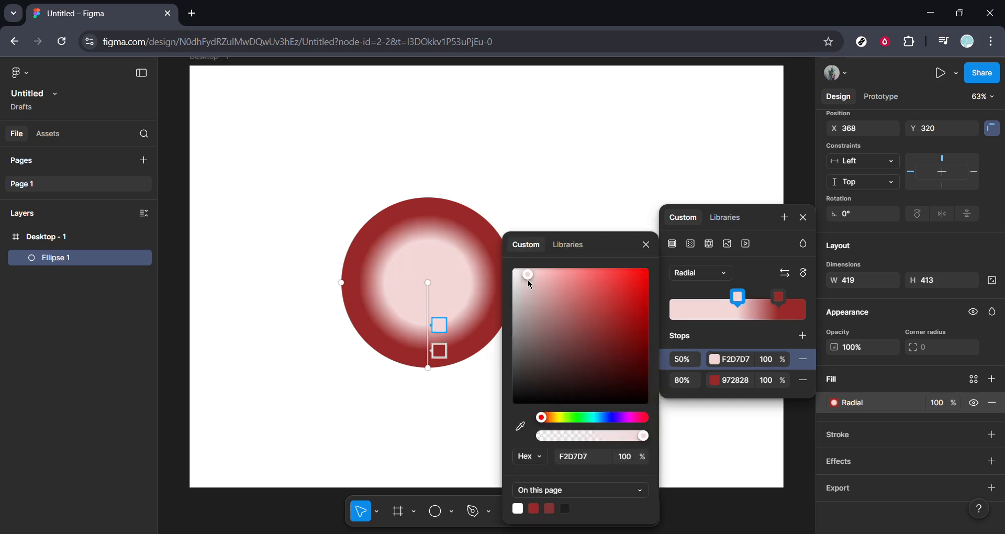
{"action": "left_click", "coordinate": [569, 299]}
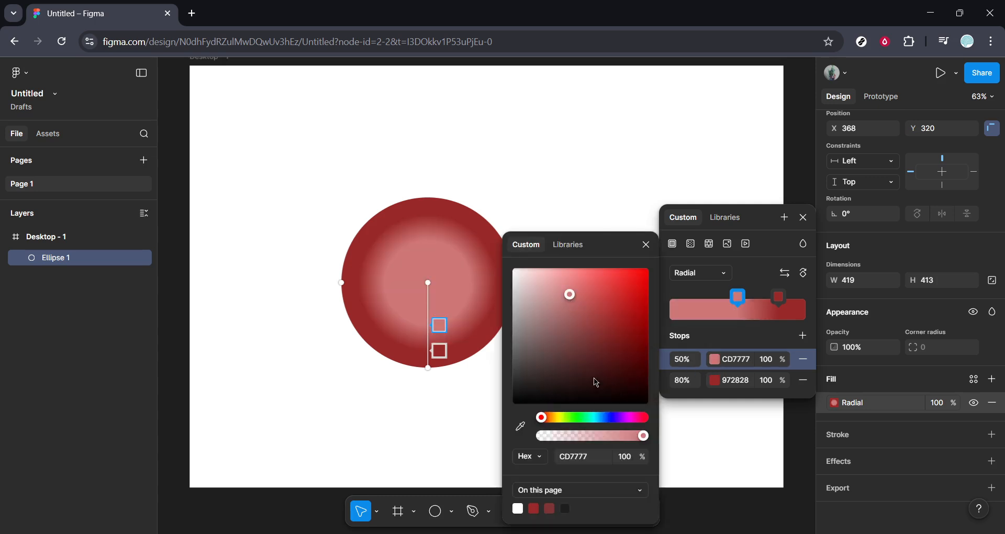
{"action": "left_click", "coordinate": [567, 344]}
{"action": "left_click", "coordinate": [579, 419]}
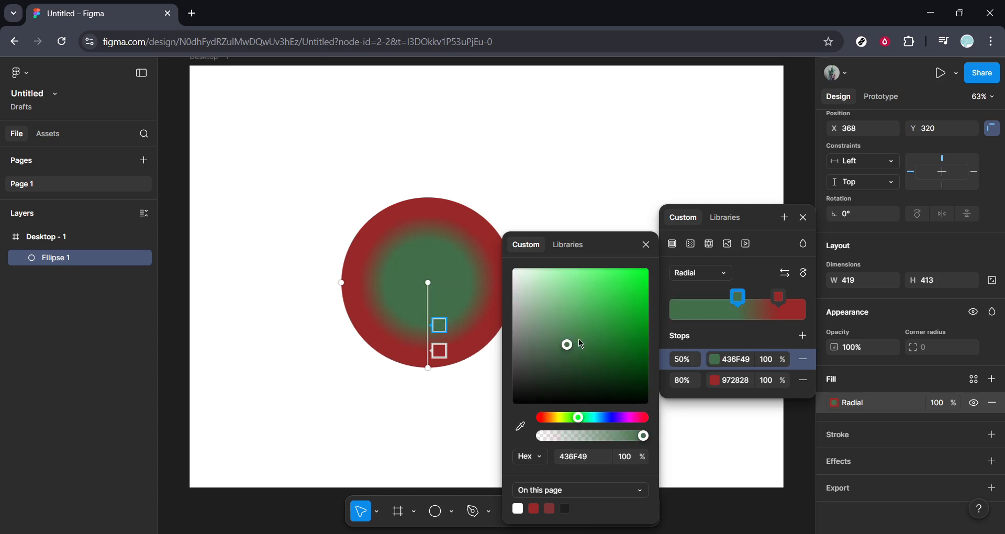
{"action": "left_click", "coordinate": [607, 417]}
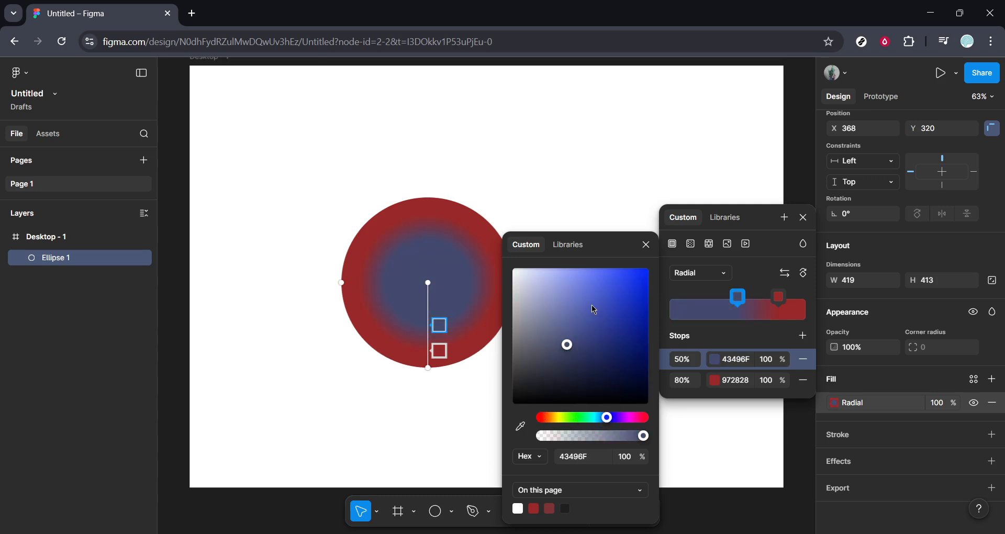
Set the position of the red outer gradient stop to 100%.
{"action": "left_click", "coordinate": [683, 383]}
{"action": "type", "text": "100"}
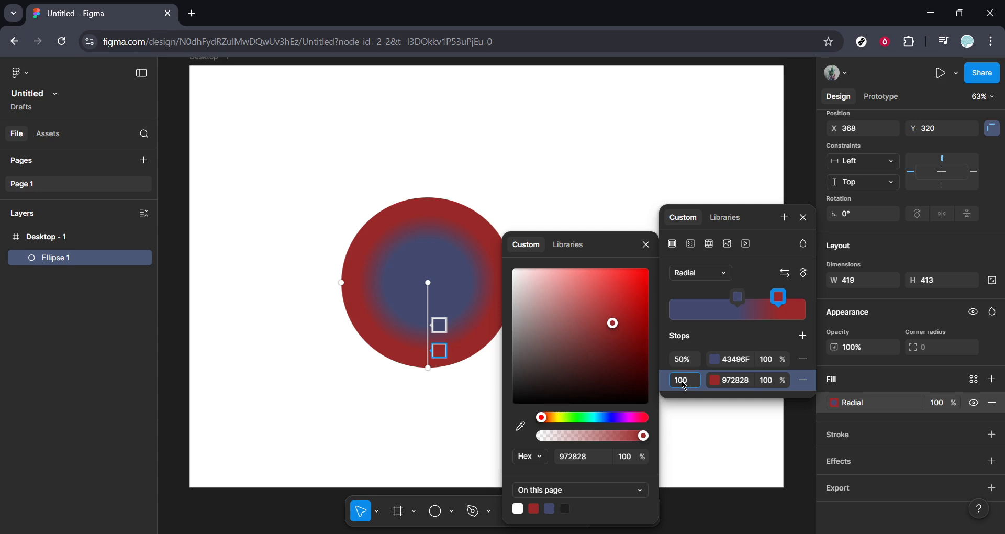
{"action": "key", "text": "Return"}
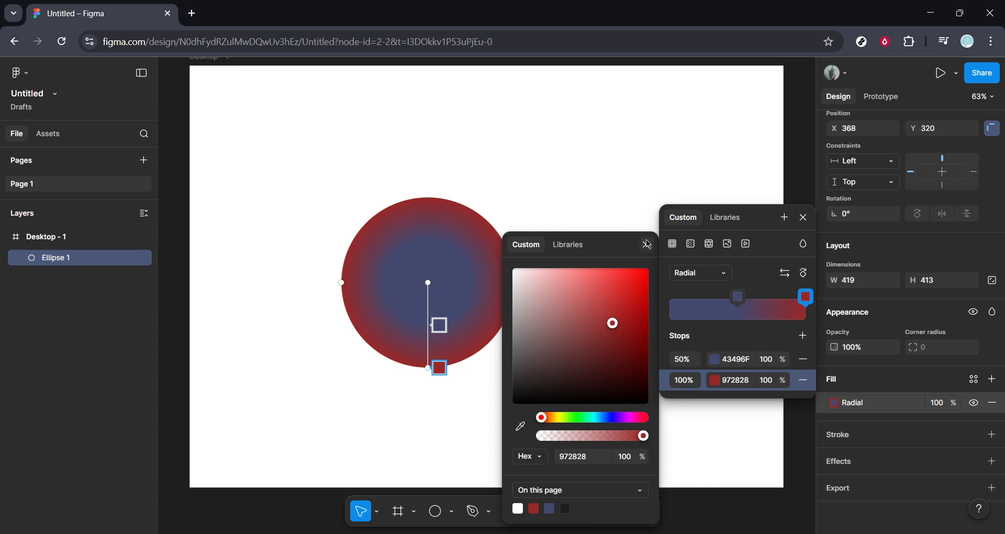
Soften the blue 50% gradient stop to grey-blue 63677F and close the colour settings.
{"action": "left_click", "coordinate": [715, 366]}
{"action": "left_click", "coordinate": [715, 360]}
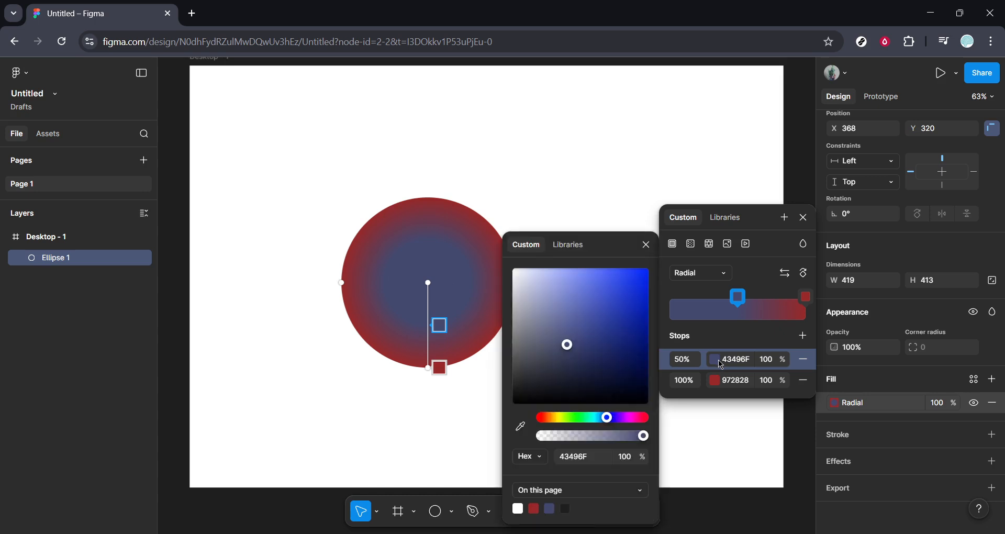
{"action": "left_click_drag", "start_coordinate": [563, 349], "coordinate": [542, 341]}
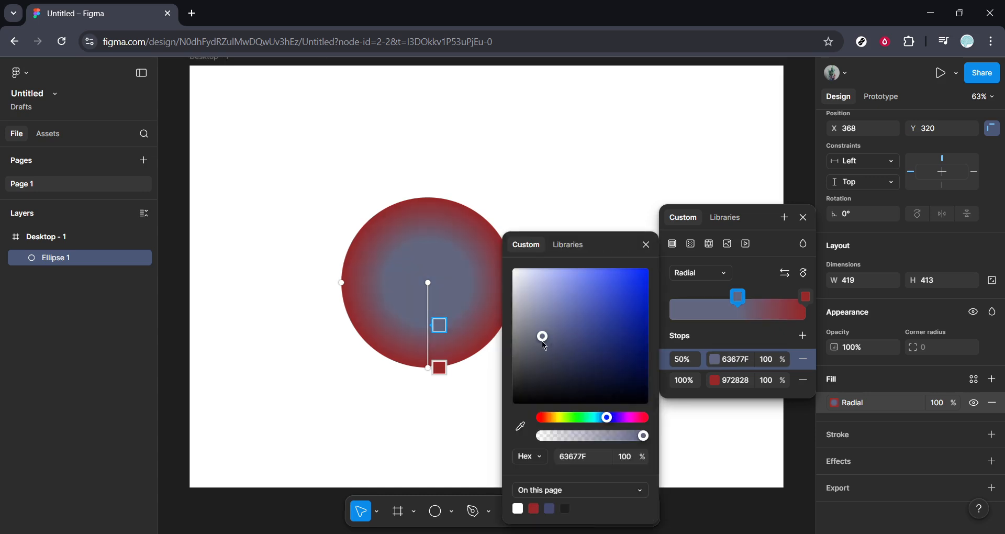
{"action": "left_click", "coordinate": [646, 244]}
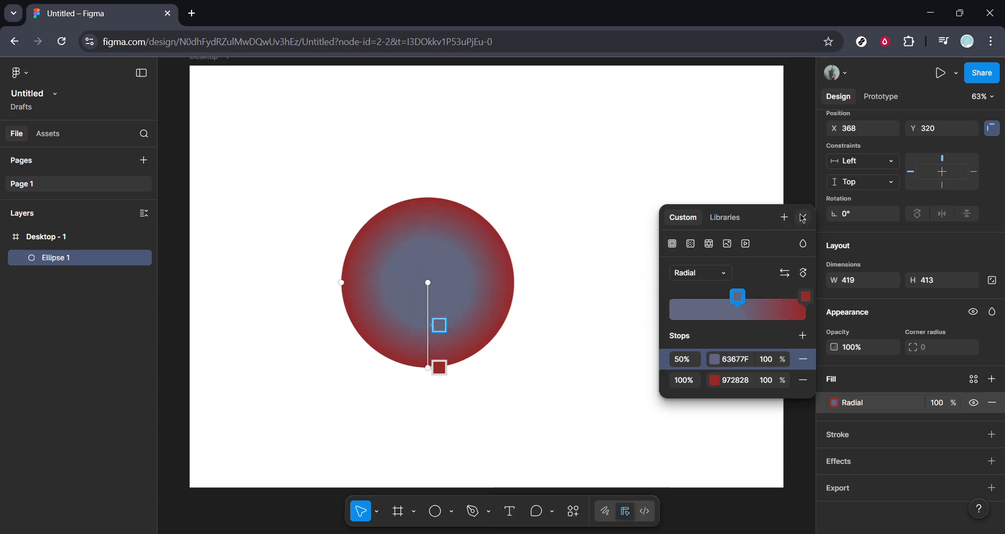
{"action": "left_click", "coordinate": [803, 217]}
Duplicate the gradient circle, move the copy up and right to about X 616, Y 142, and send it to the back.
{"action": "left_click", "coordinate": [680, 272]}
{"action": "left_click", "coordinate": [460, 282]}
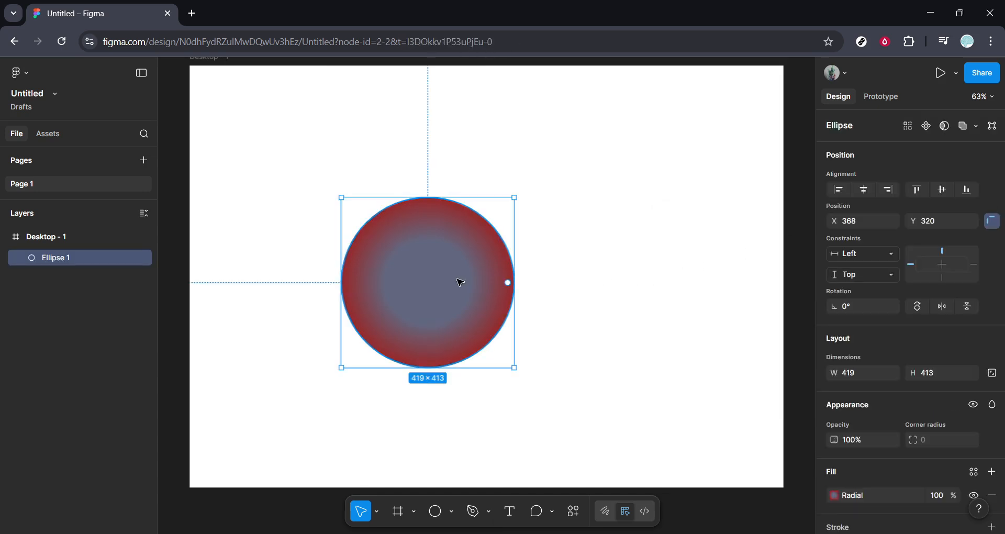
{"action": "key", "text": "ctrl+d"}
{"action": "left_click_drag", "start_coordinate": [460, 282], "coordinate": [558, 209]}
{"action": "right_click", "coordinate": [559, 210]}
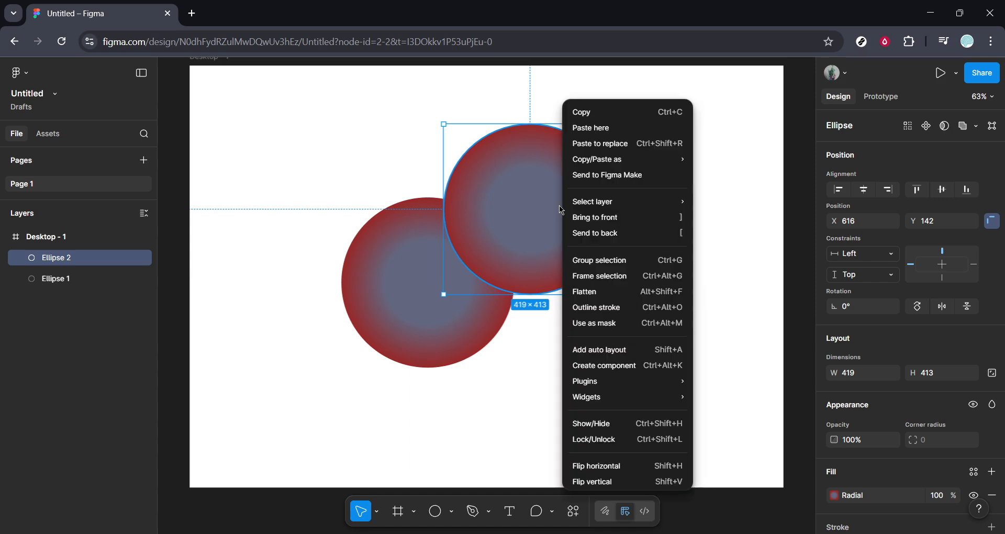
{"action": "left_click", "coordinate": [606, 234]}
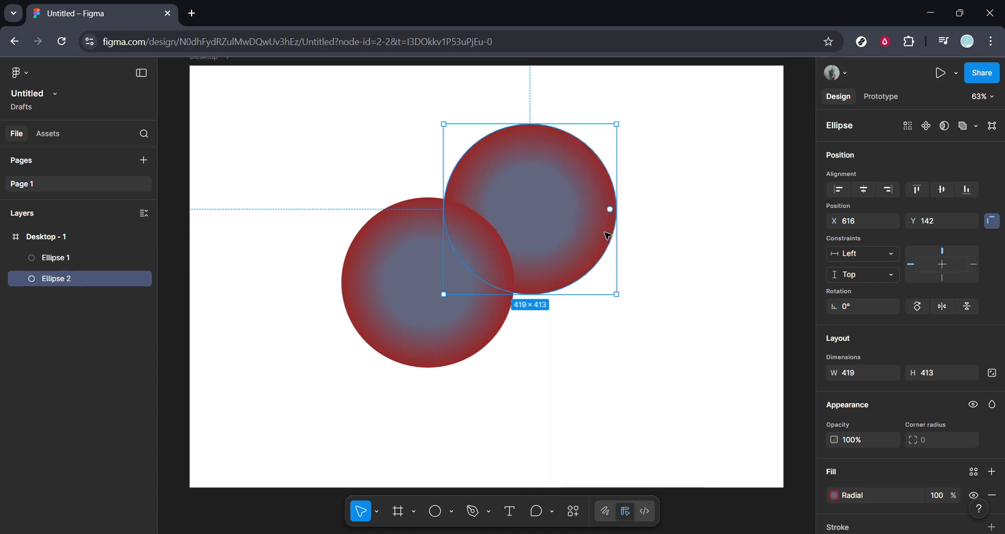
Recolour the 50% gradient stop of the rear circle to green 467734.
{"action": "scroll", "coordinate": [873, 371], "scroll_direction": "down", "scroll_amount": 2}
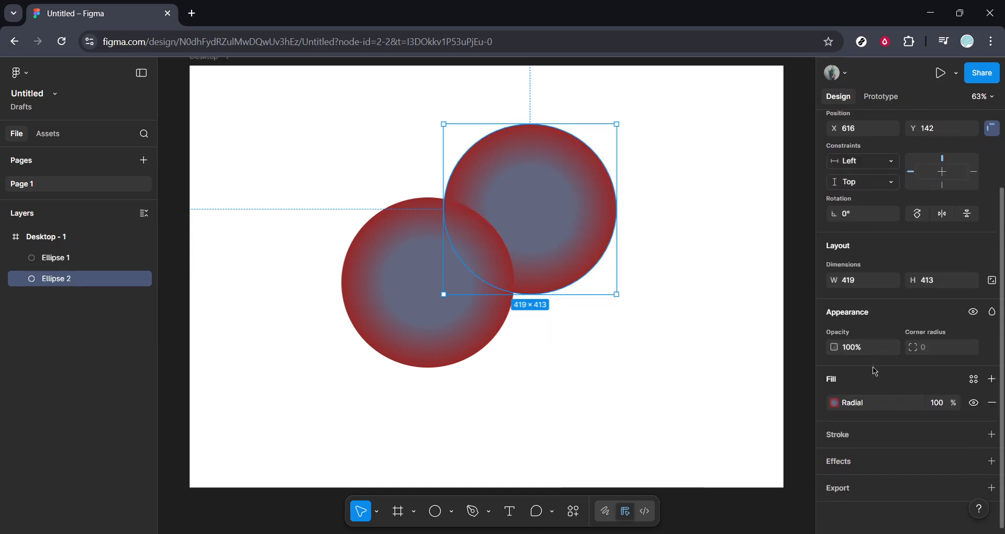
{"action": "left_click", "coordinate": [836, 406]}
{"action": "left_click", "coordinate": [714, 489]}
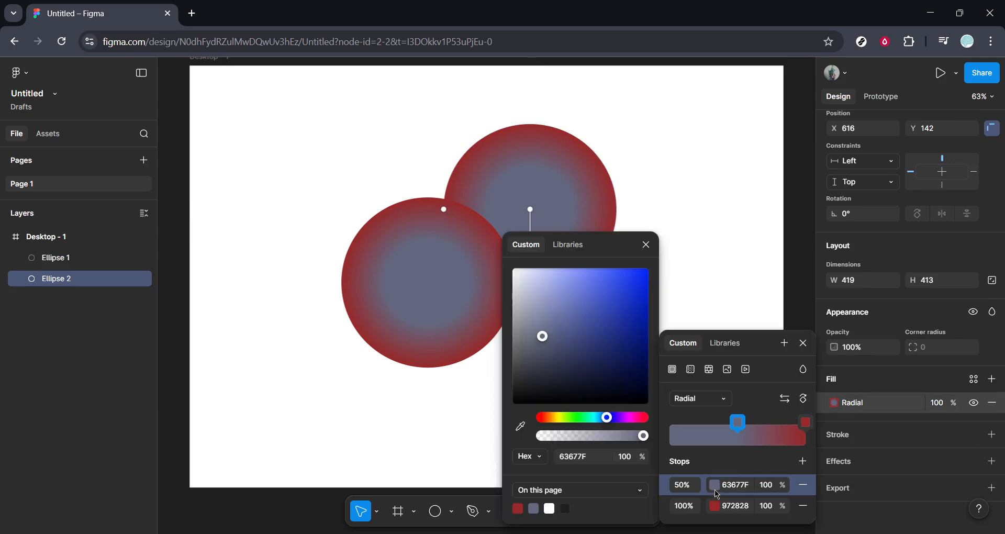
{"action": "left_click", "coordinate": [571, 418]}
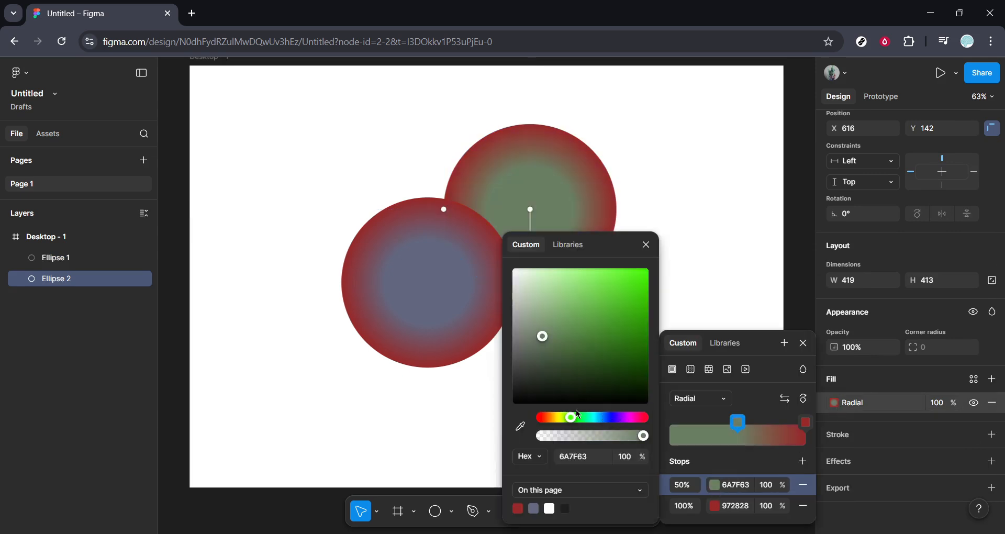
{"action": "left_click", "coordinate": [590, 342]}
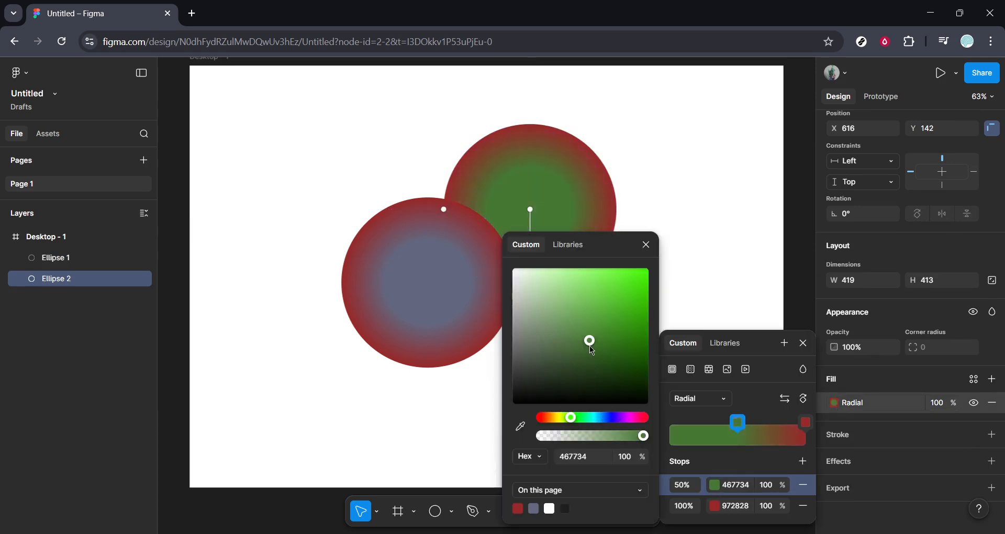
Recolour the 100% gradient stop of the rear green circle to amber E7AE32 and close the colour settings.
{"action": "left_click", "coordinate": [714, 505]}
{"action": "left_click", "coordinate": [574, 417]}
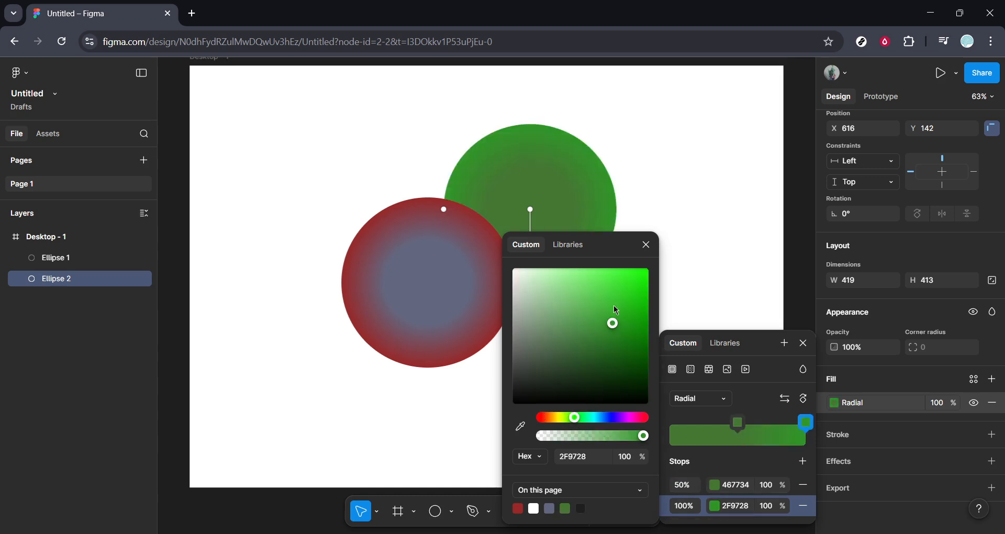
{"action": "left_click", "coordinate": [619, 282]}
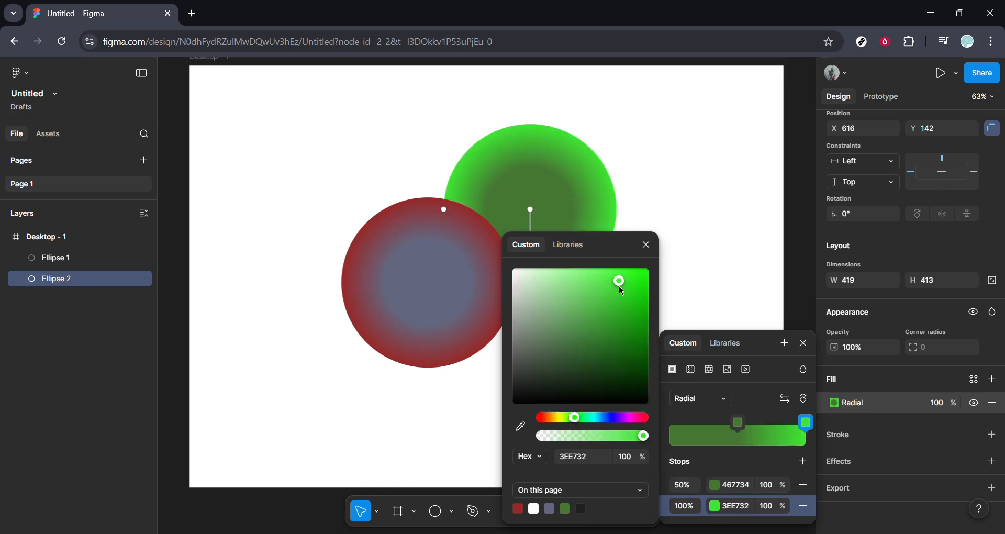
{"action": "left_click", "coordinate": [553, 418]}
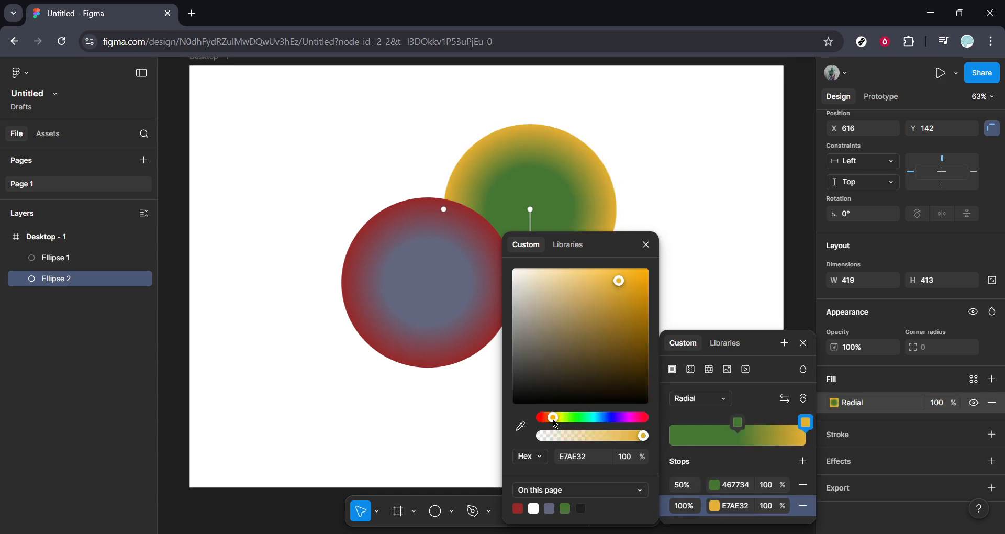
{"action": "left_click", "coordinate": [646, 244]}
{"action": "left_click", "coordinate": [528, 375]}
Duplicate the red-edged circle up and to the left, and enlarge the copy to about 563 × 566.
{"action": "left_click", "coordinate": [394, 293]}
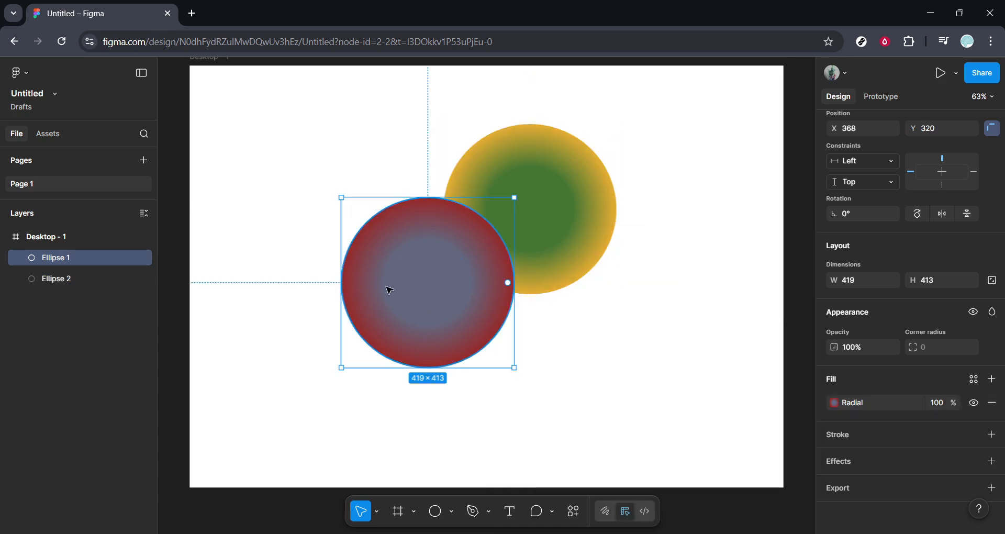
{"action": "key", "text": "ctrl+d"}
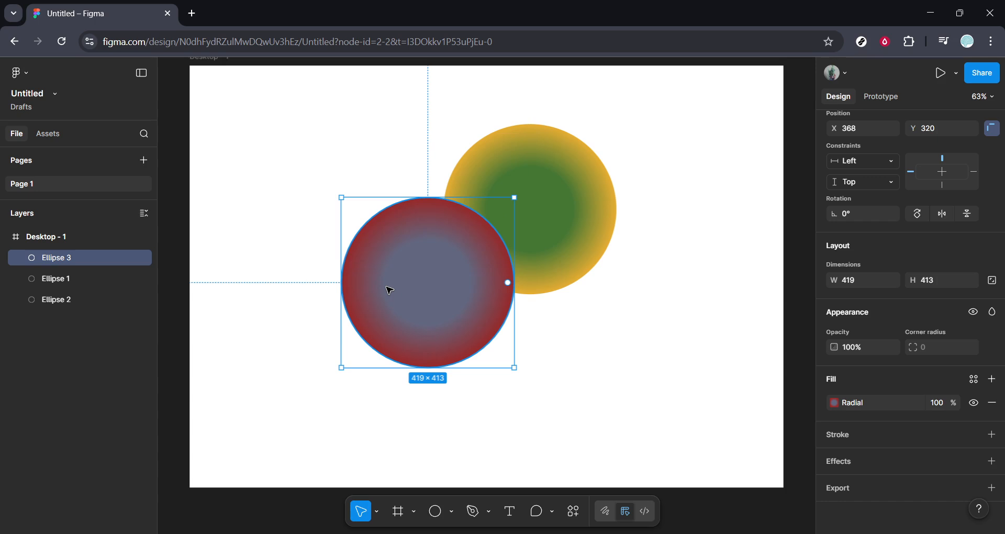
{"action": "left_click_drag", "start_coordinate": [389, 290], "coordinate": [346, 205]}
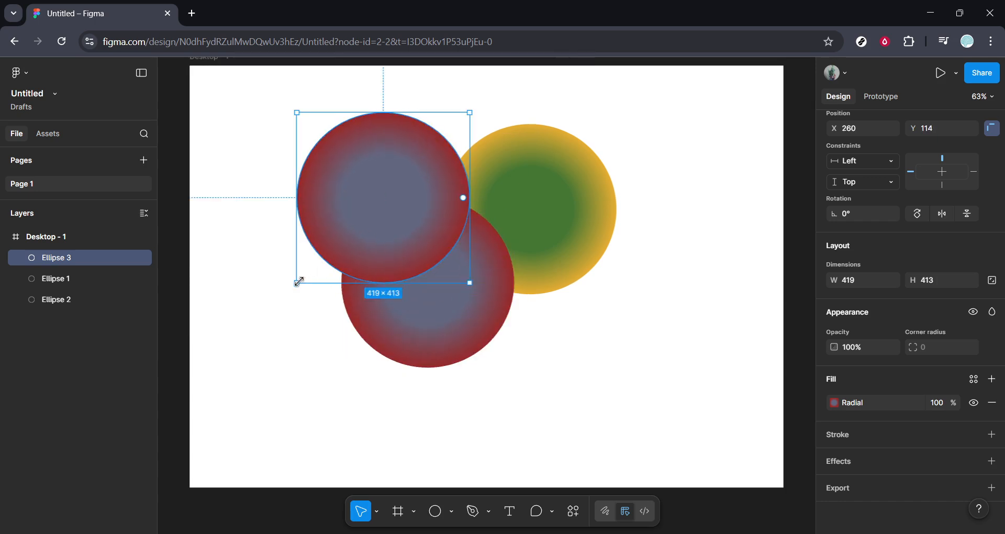
{"action": "left_click_drag", "start_coordinate": [298, 283], "coordinate": [262, 341]}
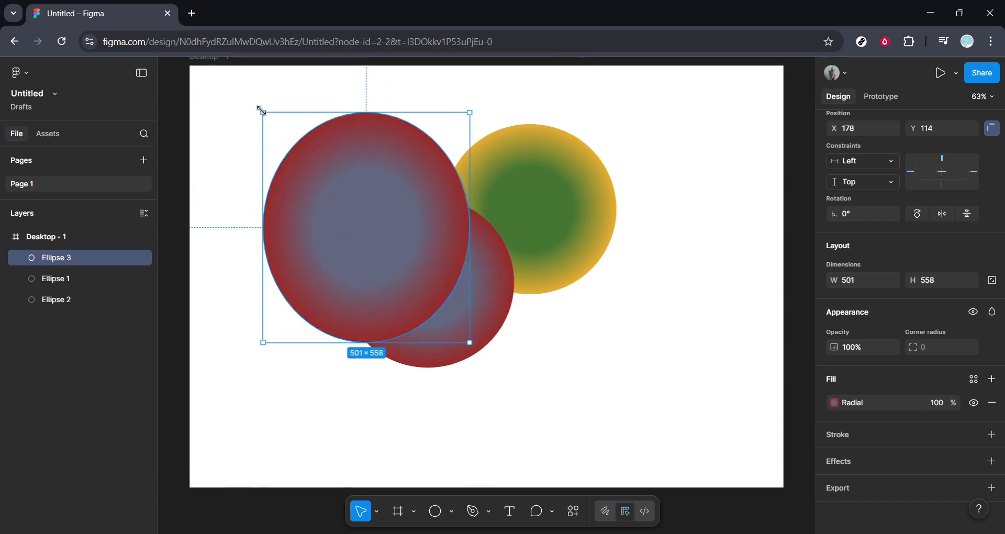
{"action": "left_click_drag", "start_coordinate": [261, 111], "coordinate": [240, 108]}
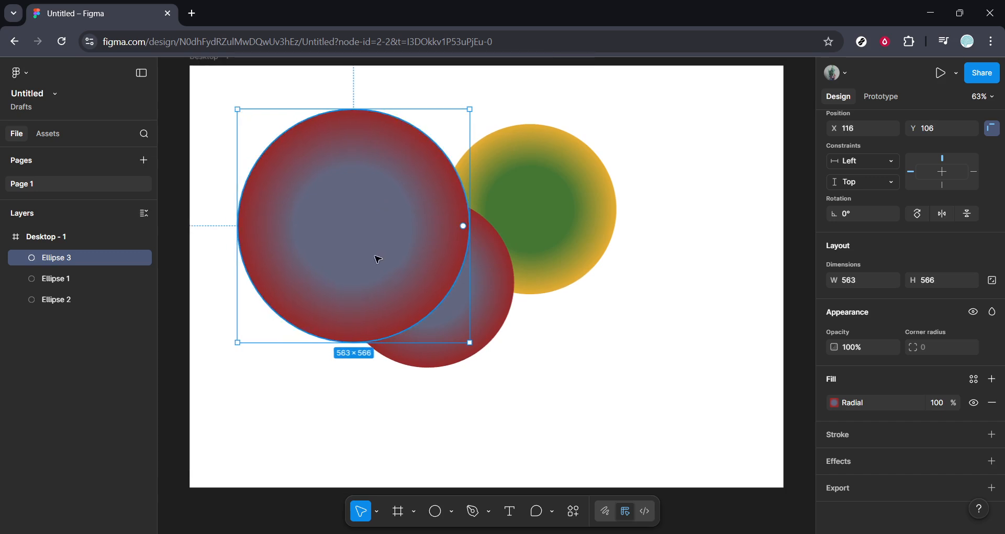
Move the enlarged circle to about X 183, Y 17 and send it to the back.
{"action": "left_click_drag", "start_coordinate": [377, 258], "coordinate": [406, 220]}
{"action": "right_click", "coordinate": [422, 213]}
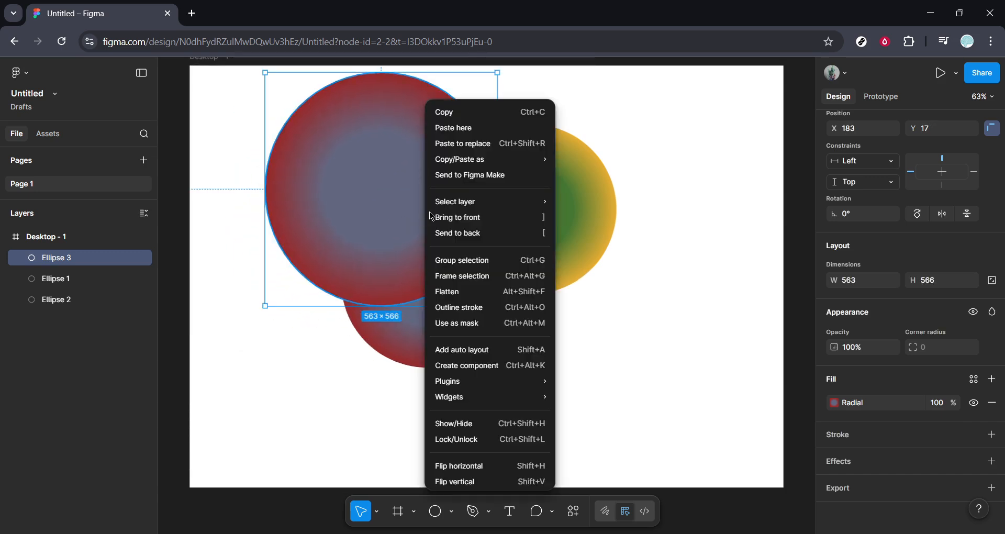
{"action": "left_click", "coordinate": [463, 234]}
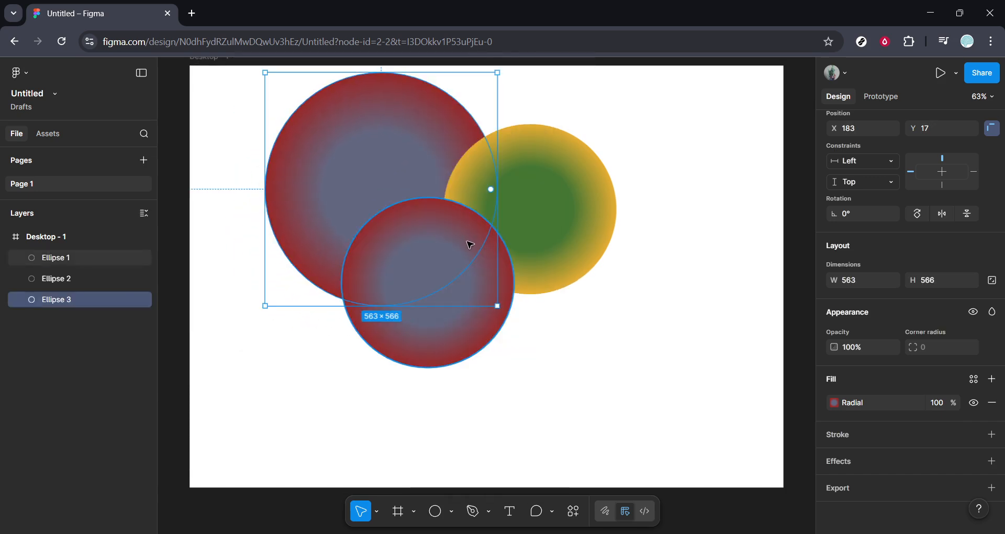
Recolour the 100% gradient stop of the large rear circle to magenta 972874.
{"action": "left_click", "coordinate": [835, 403]}
{"action": "left_click", "coordinate": [714, 505]}
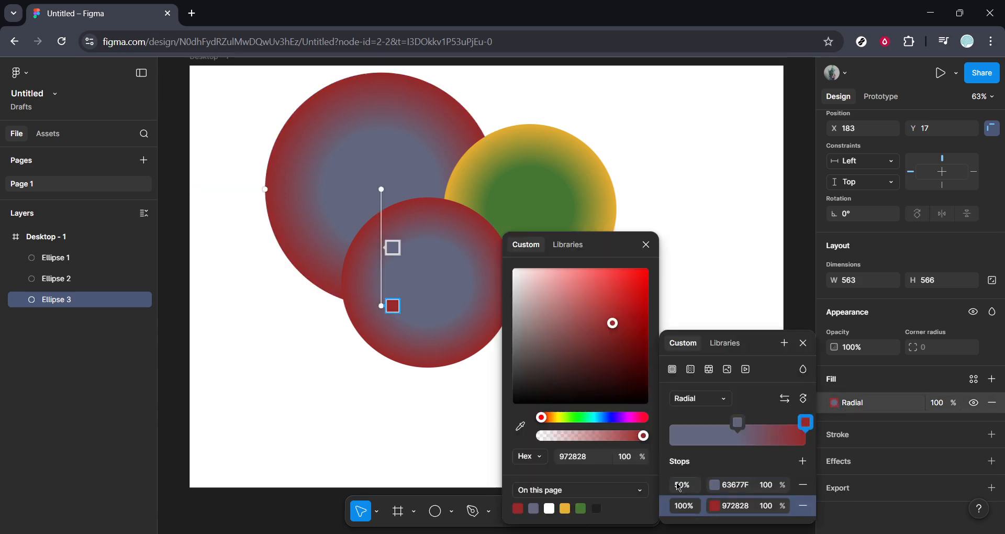
{"action": "left_click", "coordinate": [633, 418]}
Recolour the large circle's 50% gradient stop to green 37B268 and close the fill settings.
{"action": "left_click", "coordinate": [719, 485]}
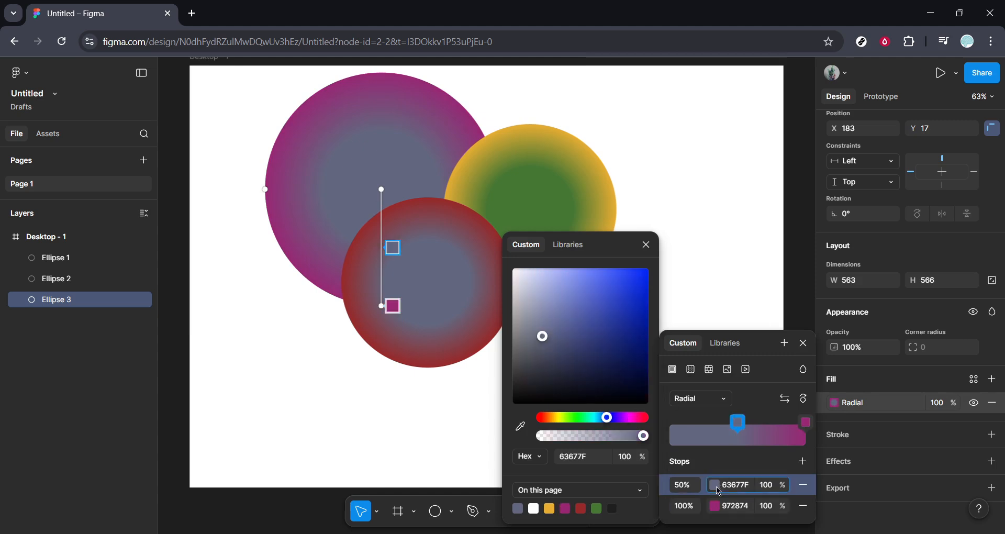
{"action": "left_click", "coordinate": [581, 418]}
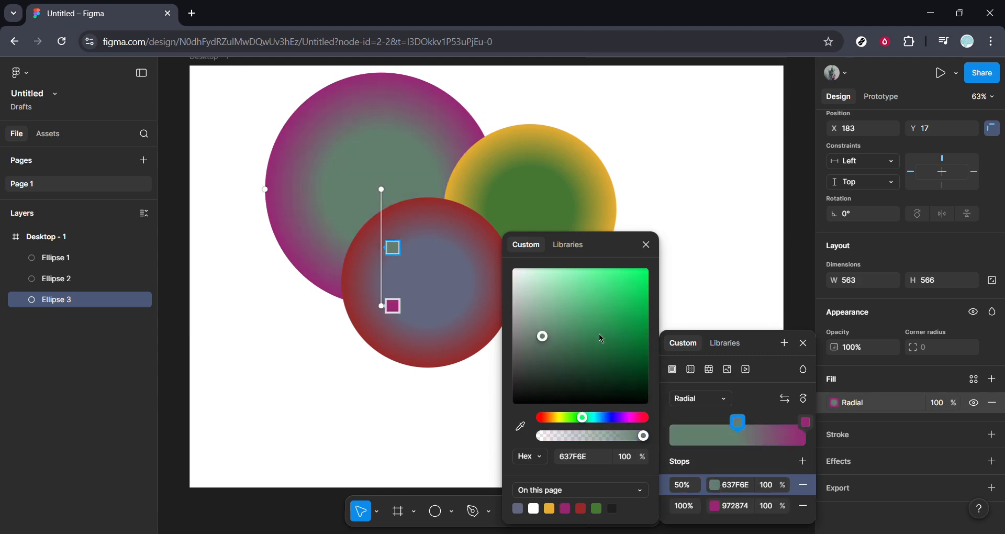
{"action": "left_click", "coordinate": [606, 315]}
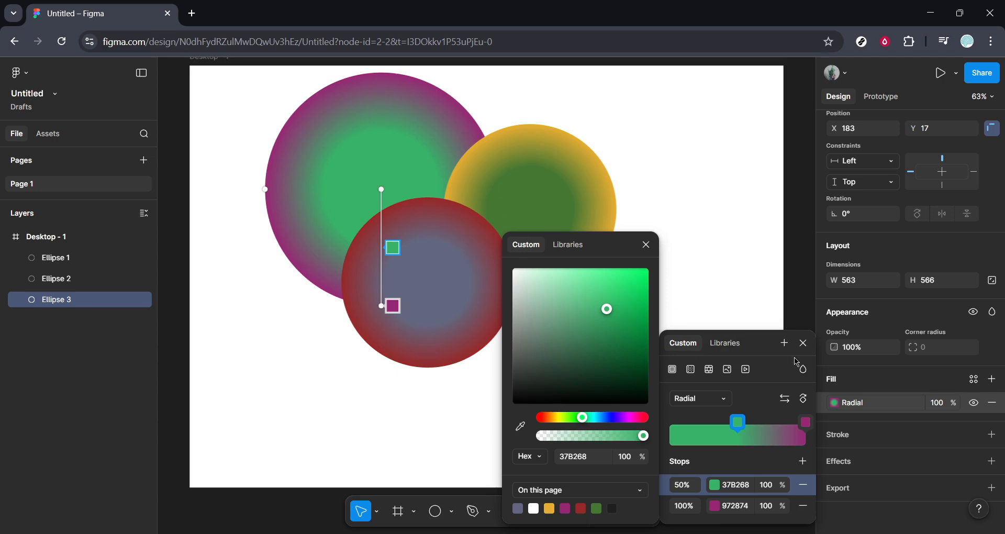
{"action": "left_click", "coordinate": [804, 348]}
{"action": "left_click", "coordinate": [804, 346]}
{"action": "left_click", "coordinate": [662, 367]}
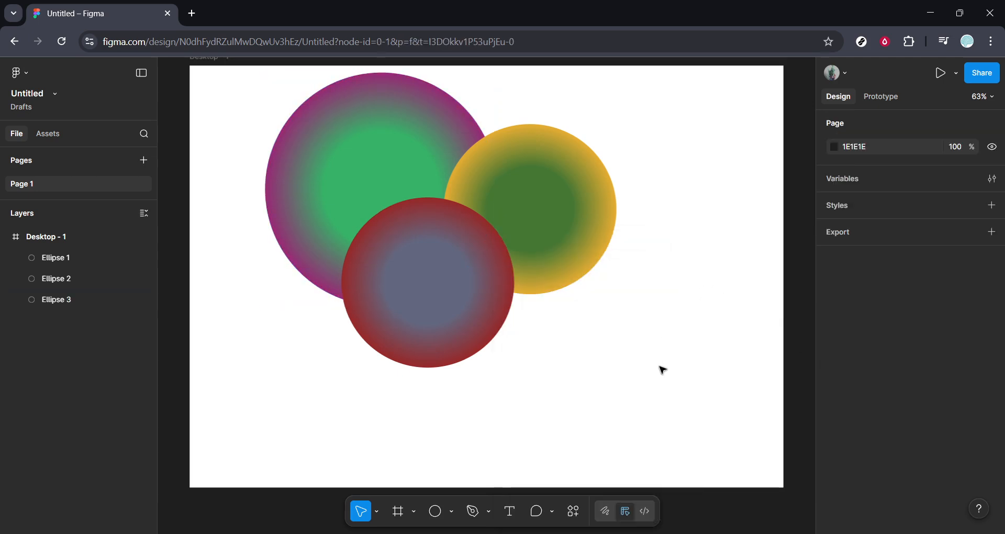
Duplicate the red-edged front circle and move the copy down and right to about X 665, Y 461.
{"action": "left_click", "coordinate": [473, 330]}
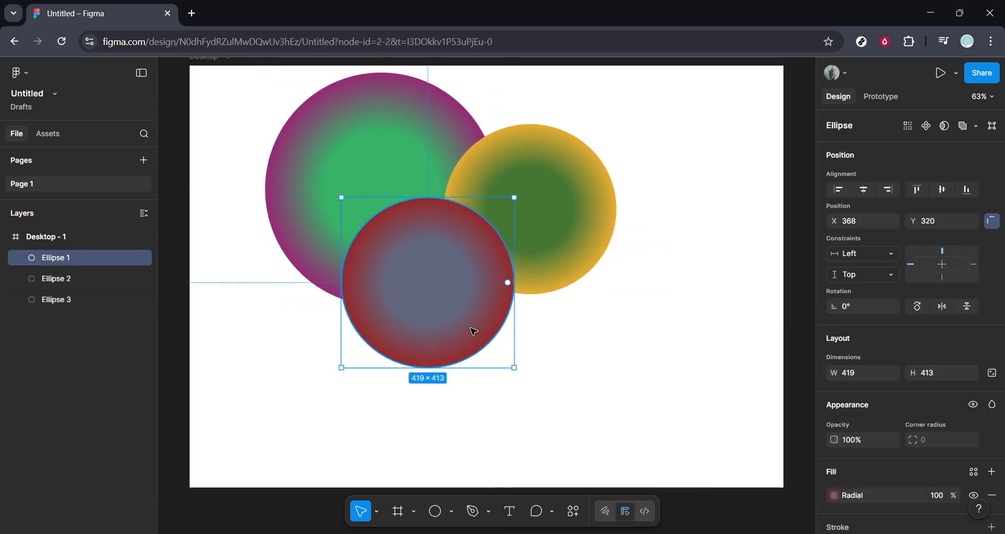
{"action": "key", "text": "ctrl+d"}
{"action": "left_click_drag", "start_coordinate": [473, 331], "coordinate": [590, 367]}
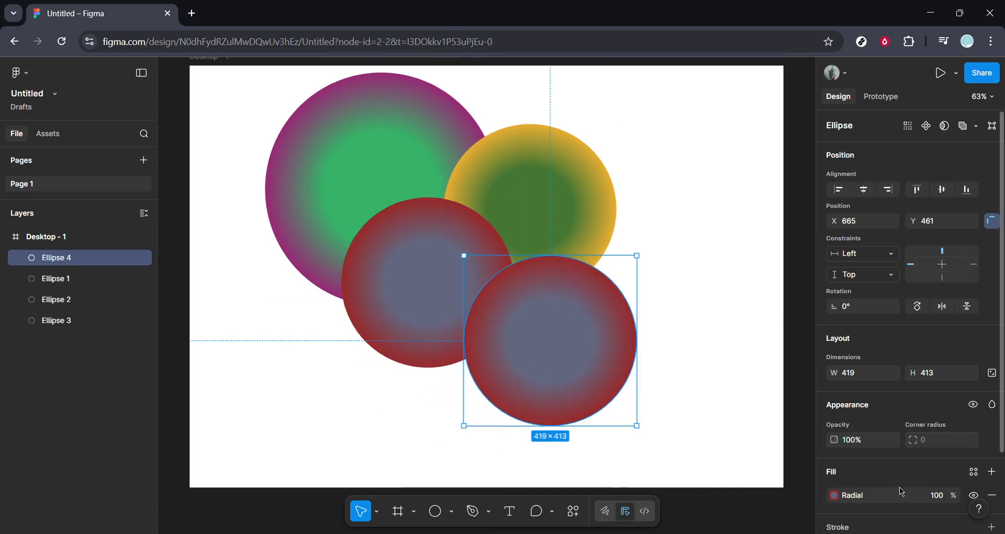
Recolour the new copy's 50% gradient stop to deep blue 0F1F7C and its 100% stop to olive yellow A5A31D.
{"action": "left_click", "coordinate": [831, 495]}
{"action": "left_click", "coordinate": [714, 484]}
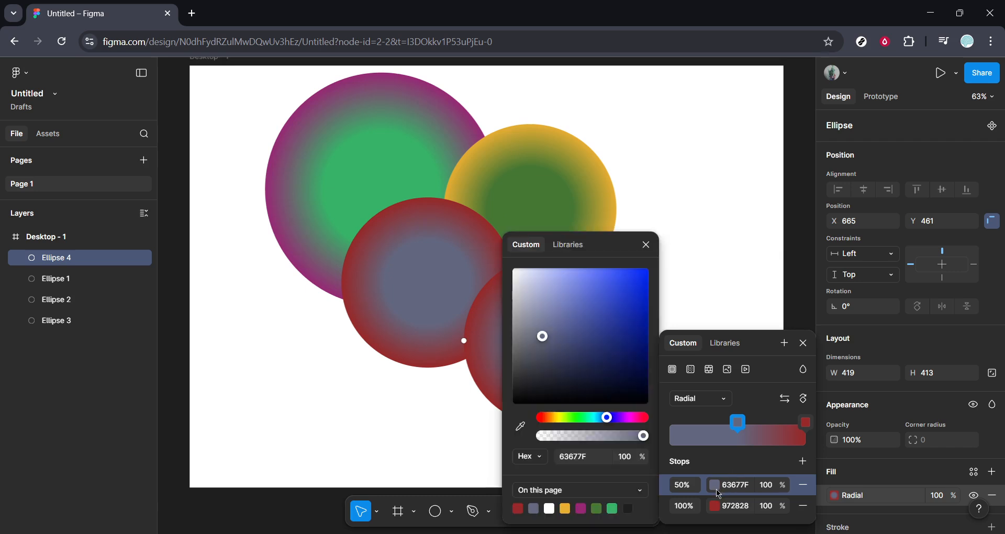
{"action": "left_click", "coordinate": [634, 347]}
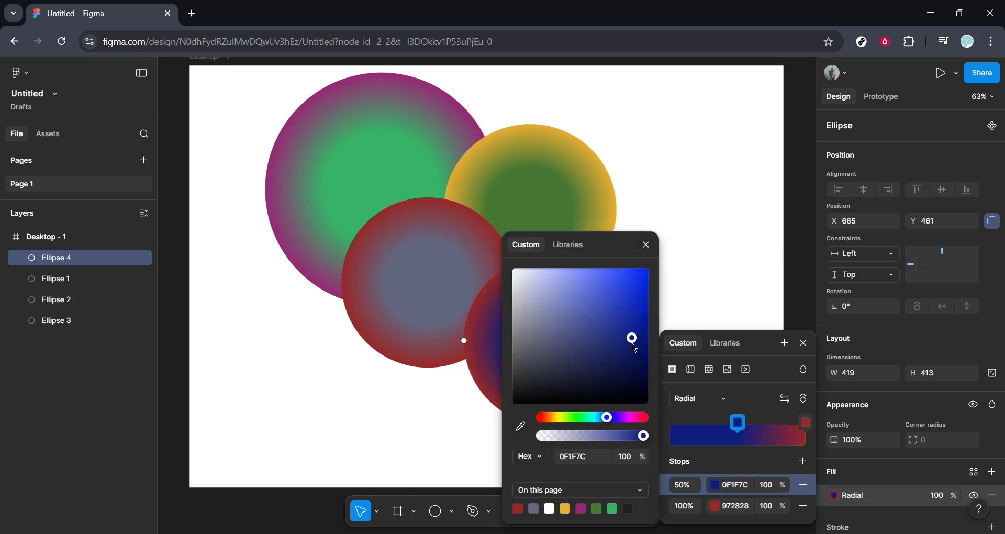
{"action": "left_click", "coordinate": [715, 506]}
{"action": "left_click", "coordinate": [614, 359]}
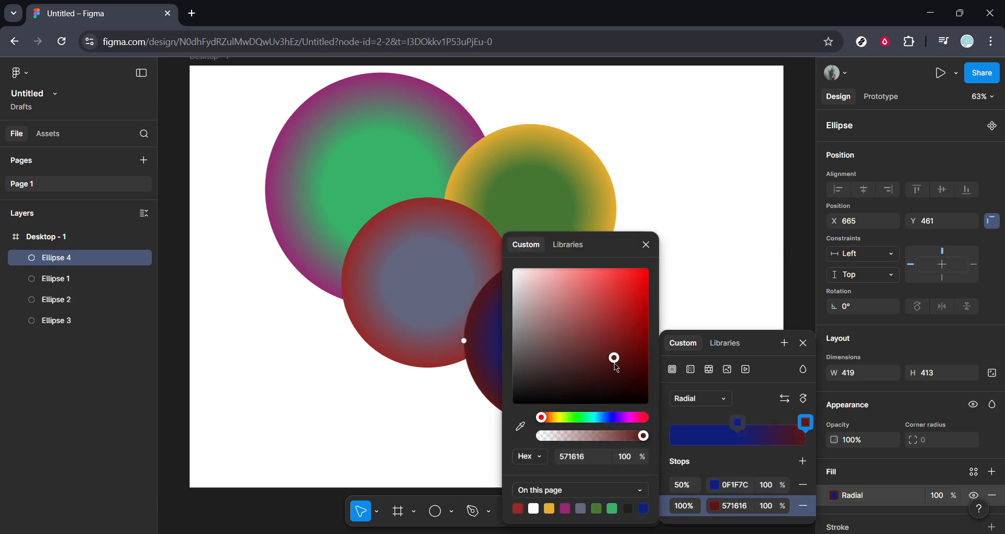
{"action": "left_click", "coordinate": [624, 316]}
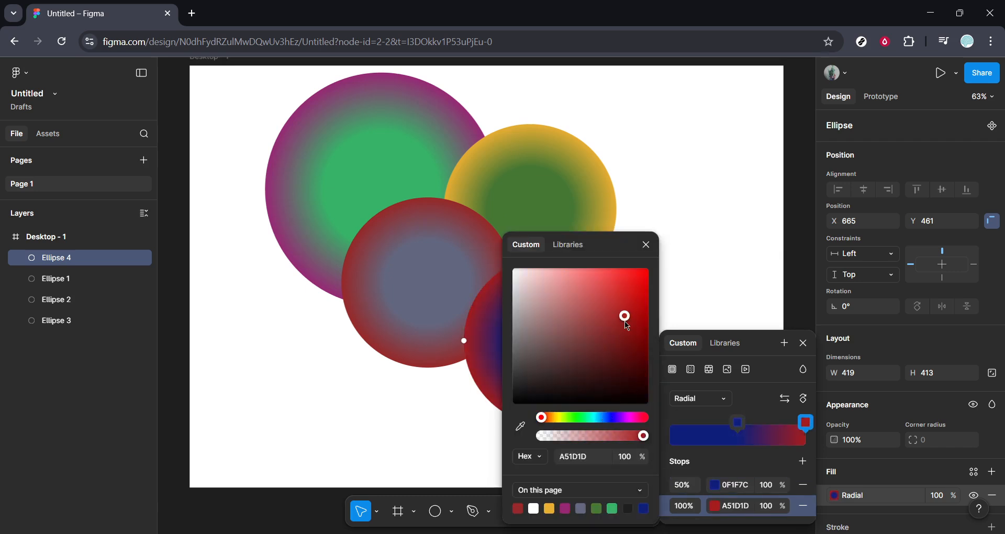
{"action": "left_click", "coordinate": [558, 417]}
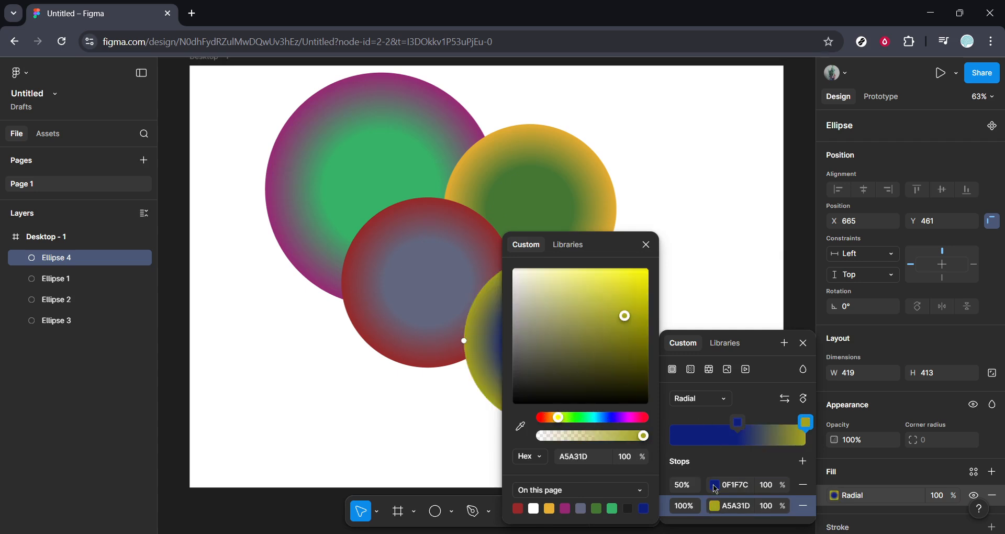
Mute the 50% gradient stop to dark navy 232A54, close the fill settings and deselect the circle.
{"action": "left_click", "coordinate": [715, 486]}
{"action": "left_click", "coordinate": [592, 351]}
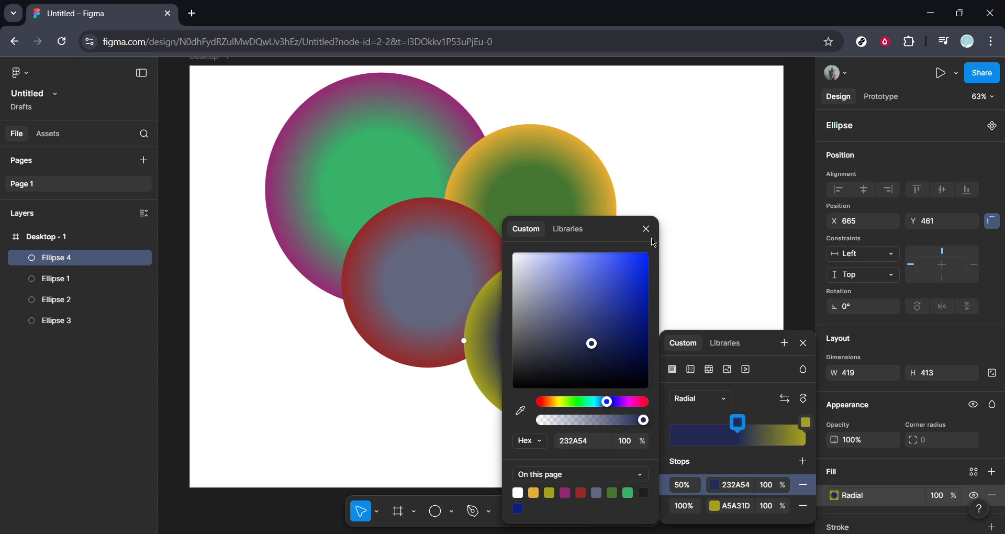
{"action": "left_click", "coordinate": [646, 230]}
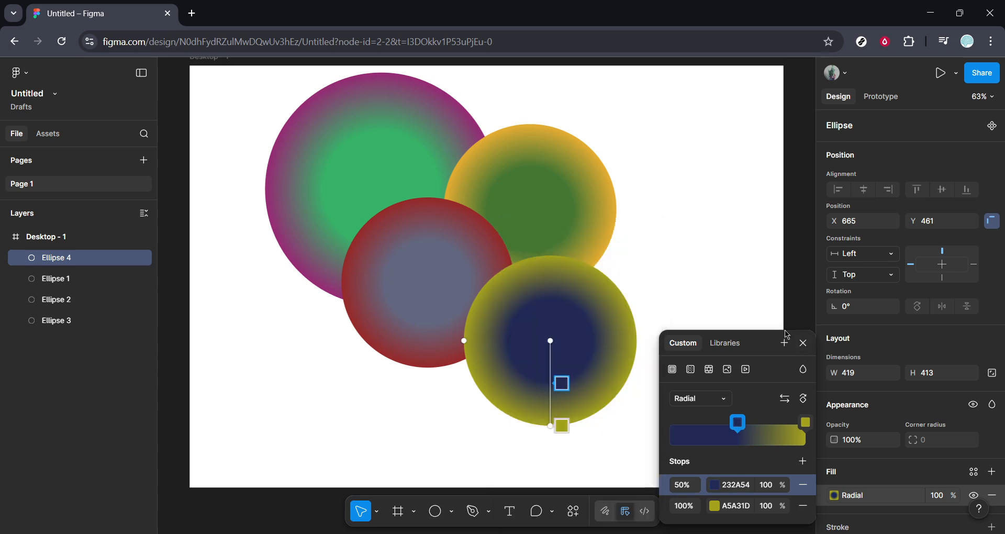
{"action": "left_click", "coordinate": [804, 344]}
{"action": "left_click", "coordinate": [749, 292]}
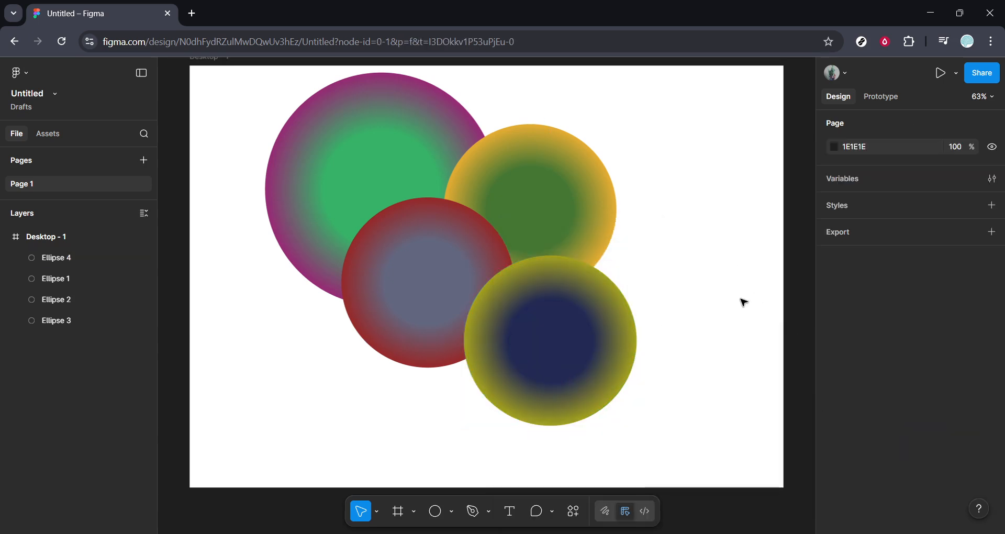